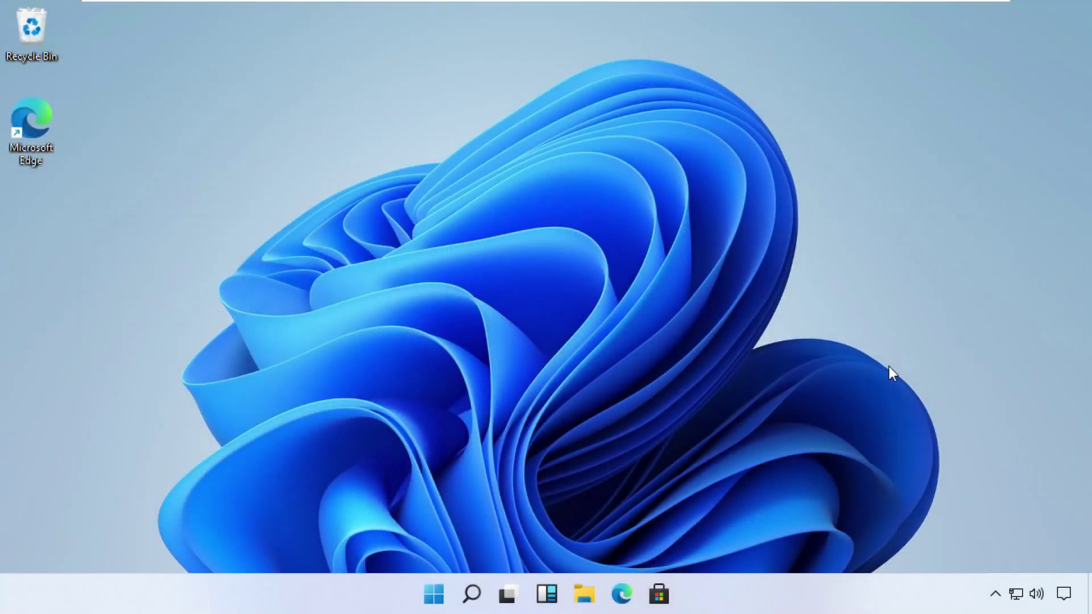
Step: Search Windows for 'tskmgr' from the Win+X menu to bring up Task Manager
{"action": "key", "text": "super+x"}
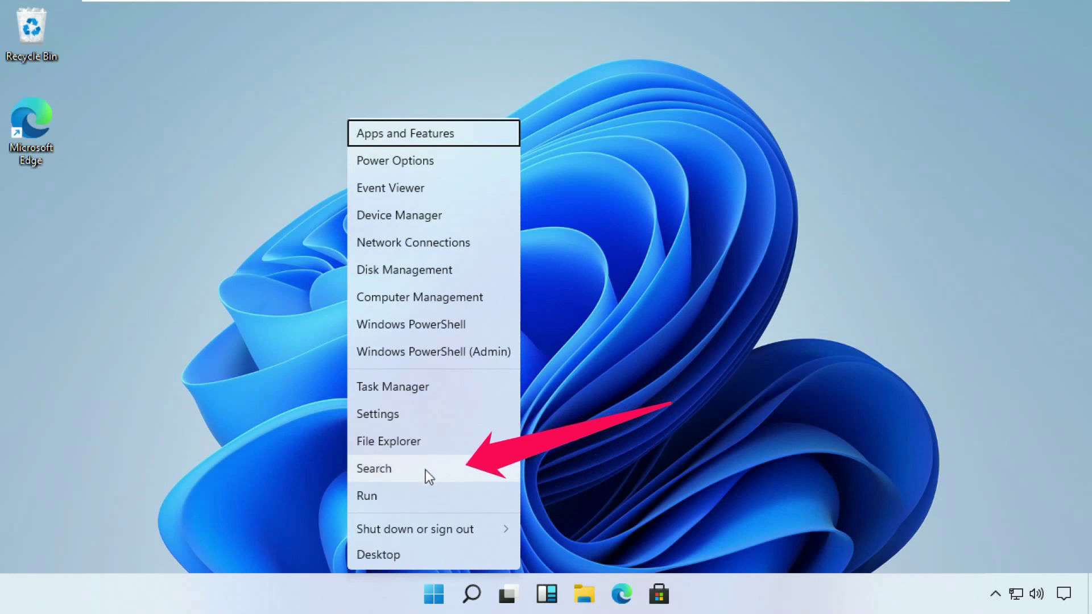
{"action": "left_click", "coordinate": [418, 472]}
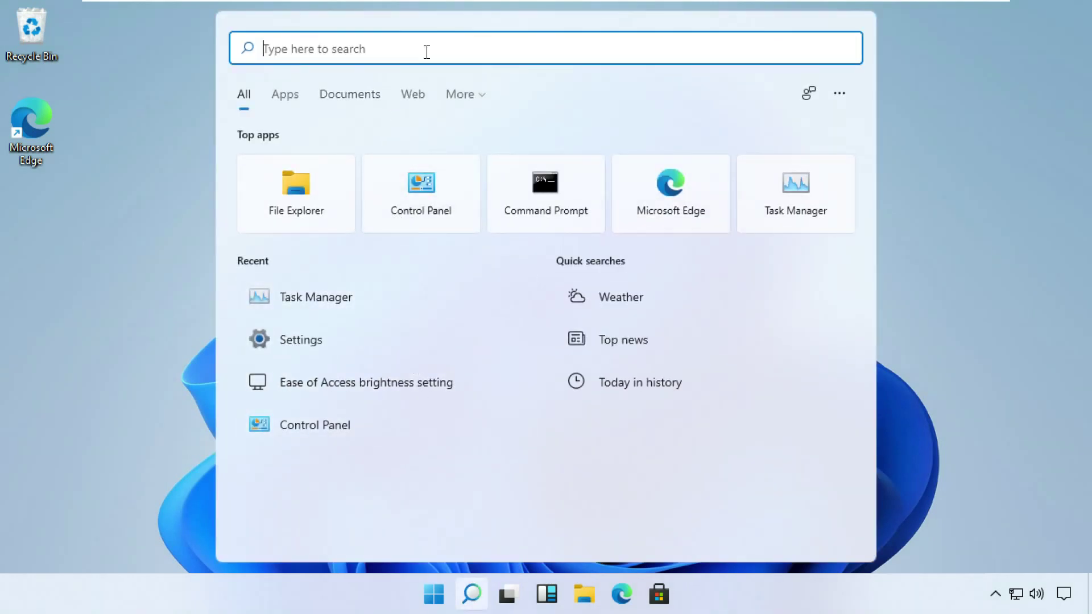
{"action": "type", "text": "ts"}
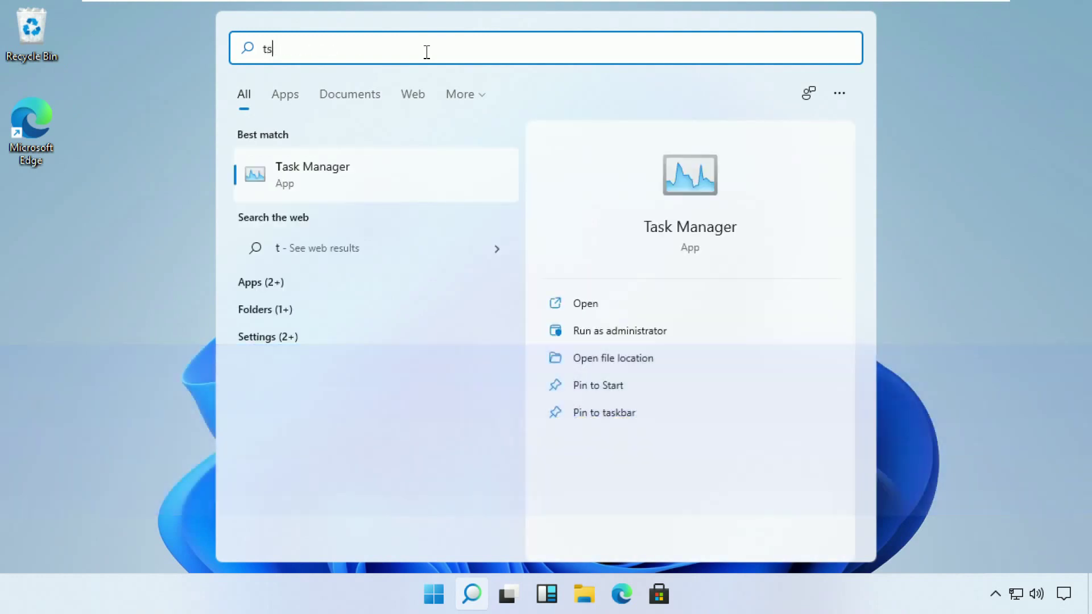
{"action": "type", "text": "kmgr"}
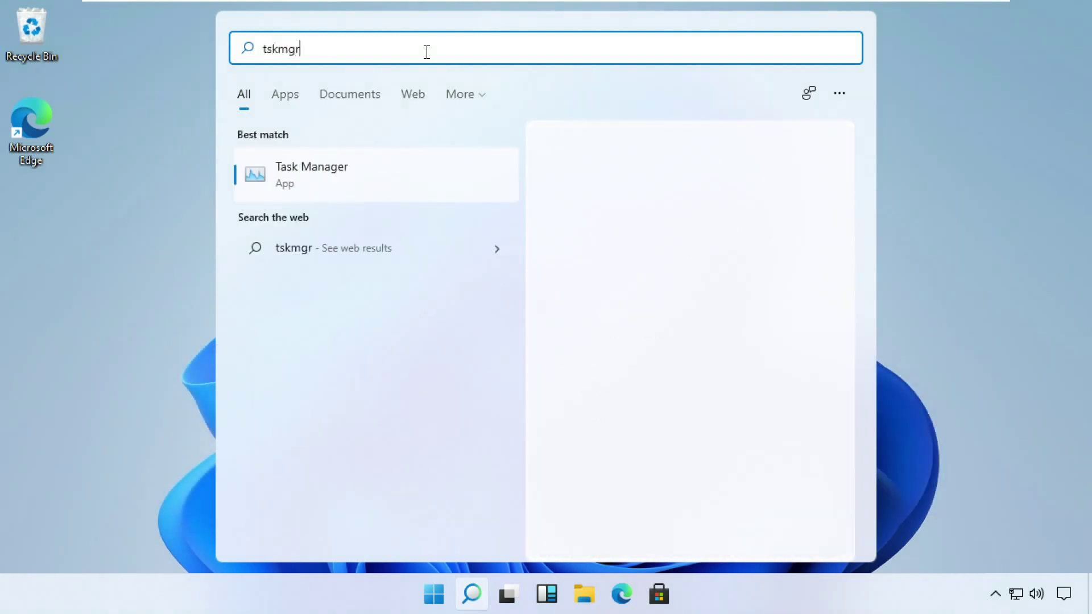
Step: Launch Task Manager, expand it to the detailed view, and start File > Run new task
{"action": "left_click", "coordinate": [305, 180]}
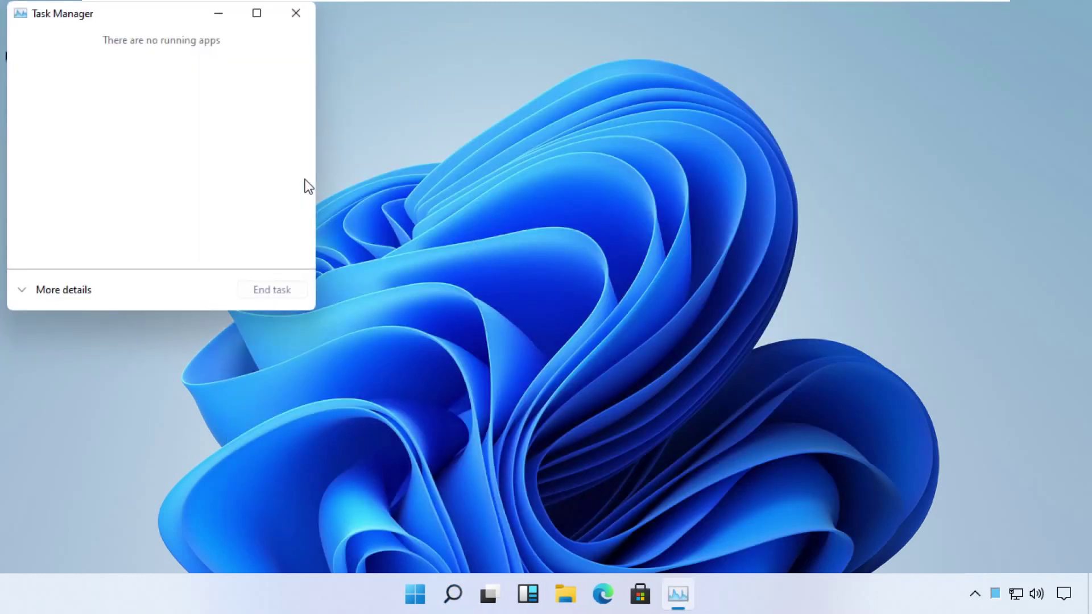
{"action": "left_click_drag", "start_coordinate": [179, 14], "coordinate": [604, 84]}
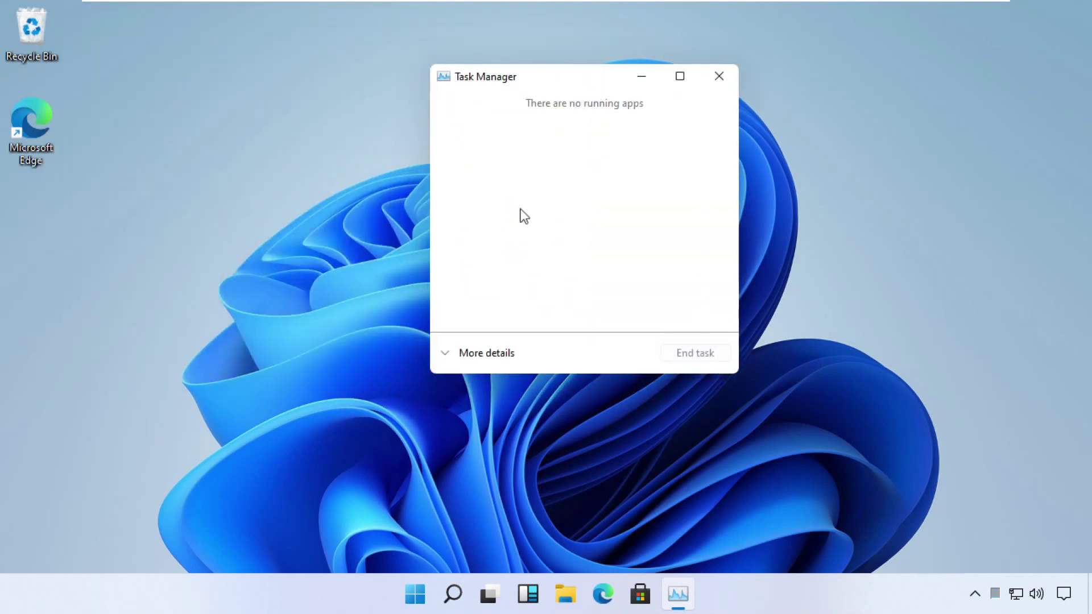
{"action": "left_click", "coordinate": [449, 355]}
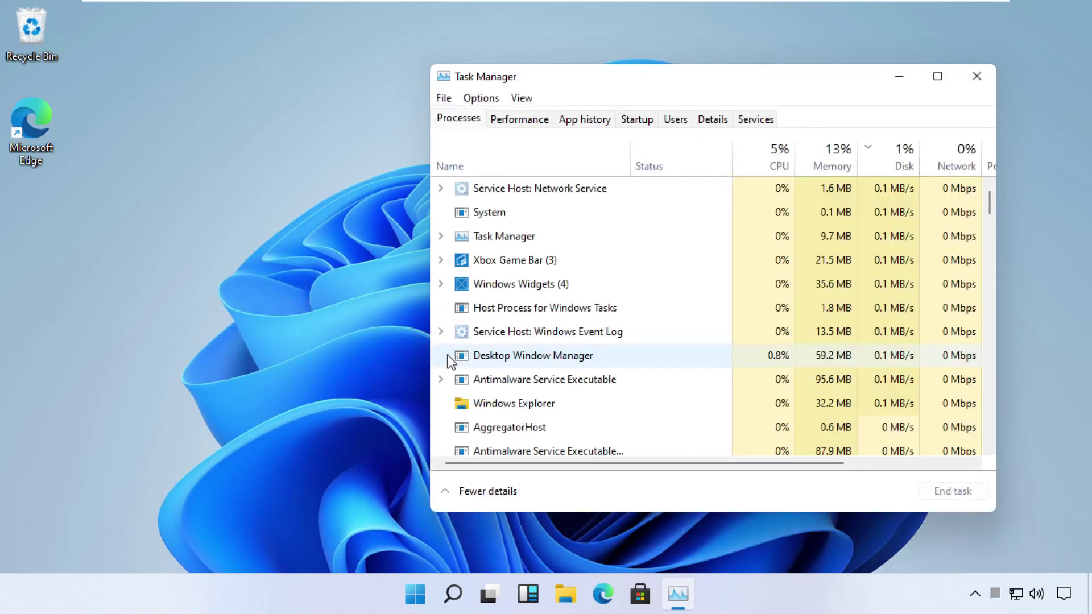
{"action": "left_click", "coordinate": [444, 100]}
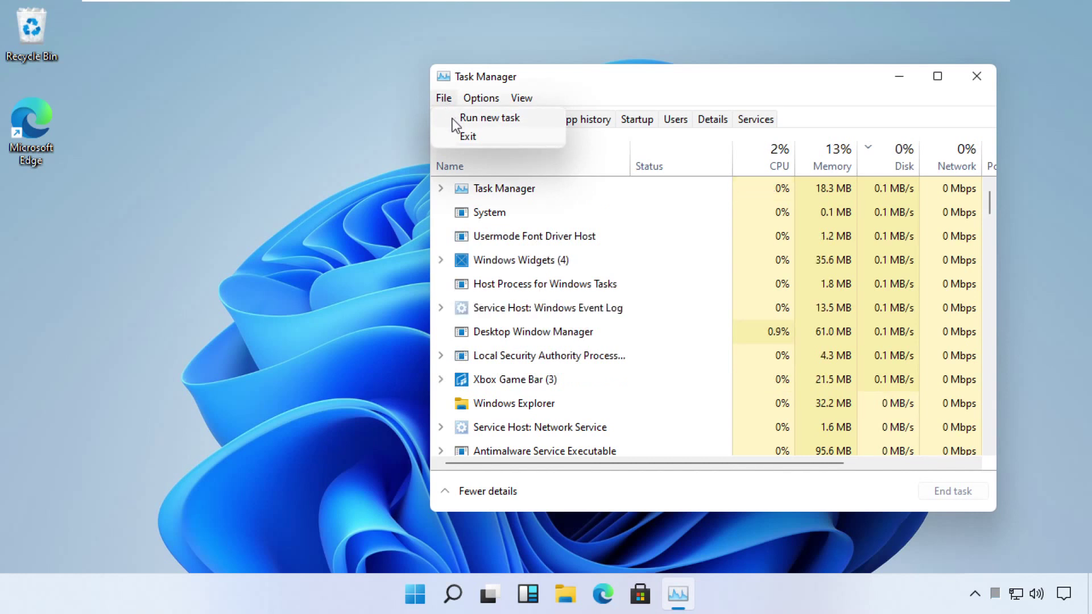
{"action": "left_click", "coordinate": [453, 119]}
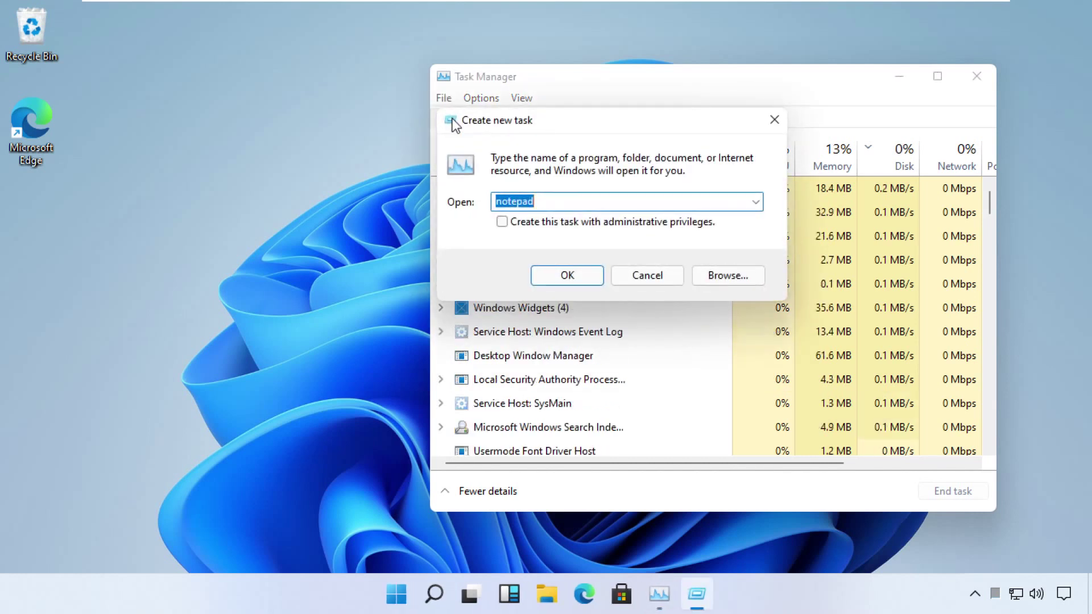
Step: Set the new task to C:\Windows\System32\cmd.exe with administrative privileges ticked
{"action": "left_click", "coordinate": [726, 275]}
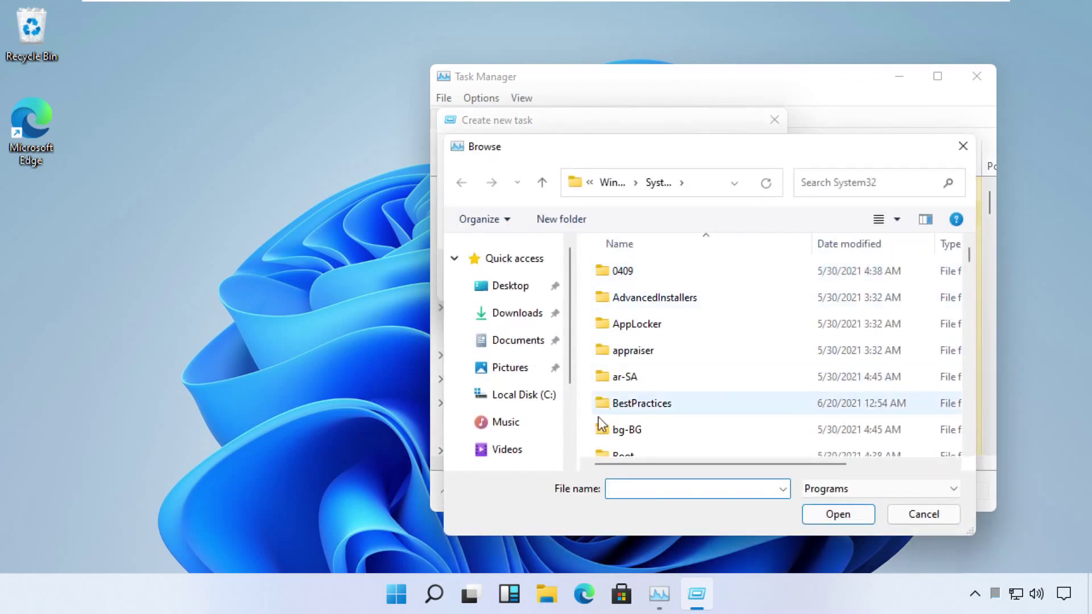
{"action": "left_click", "coordinate": [537, 408]}
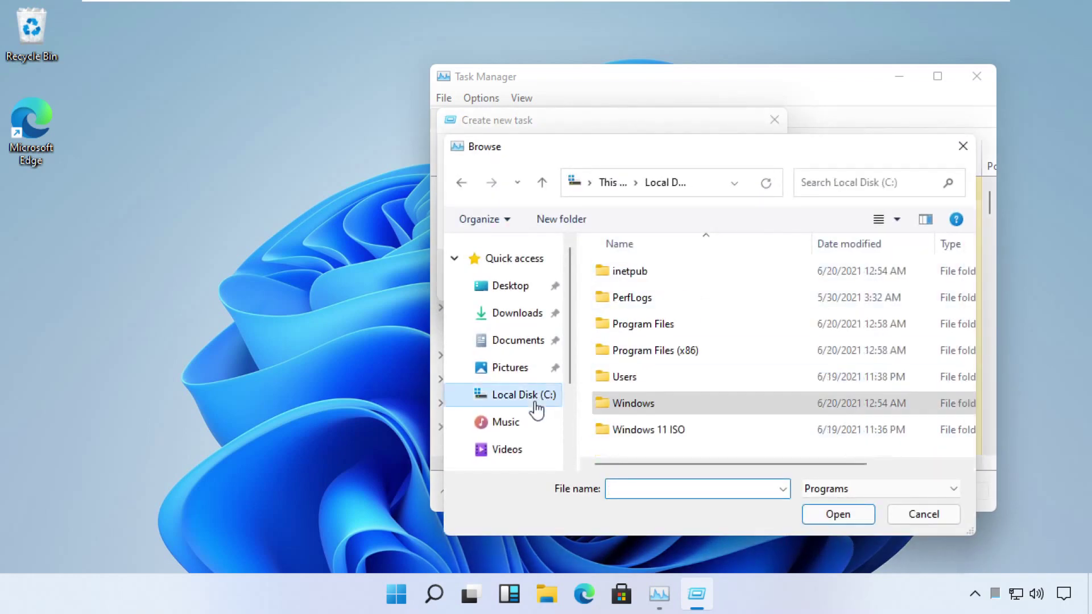
{"action": "double_click", "coordinate": [643, 405]}
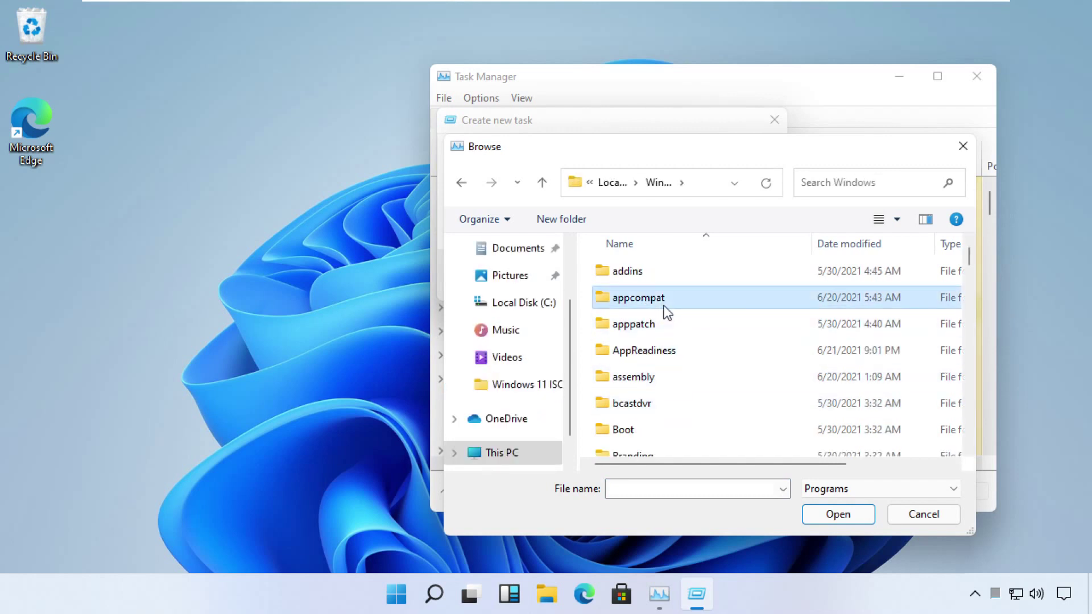
{"action": "type", "text": "system32"}
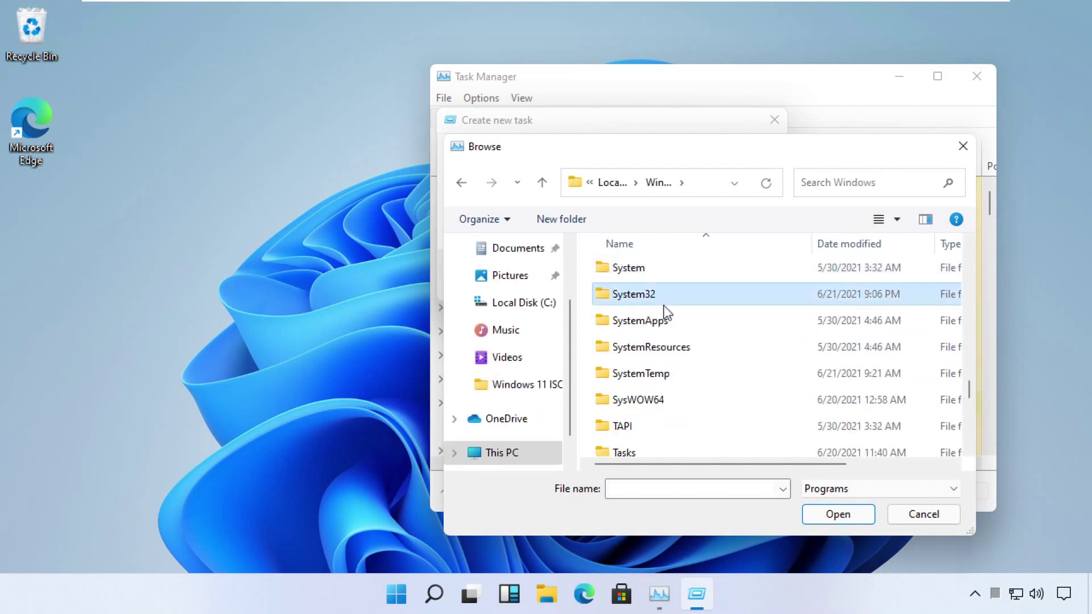
{"action": "key", "text": "Return"}
{"action": "type", "text": "aaa"}
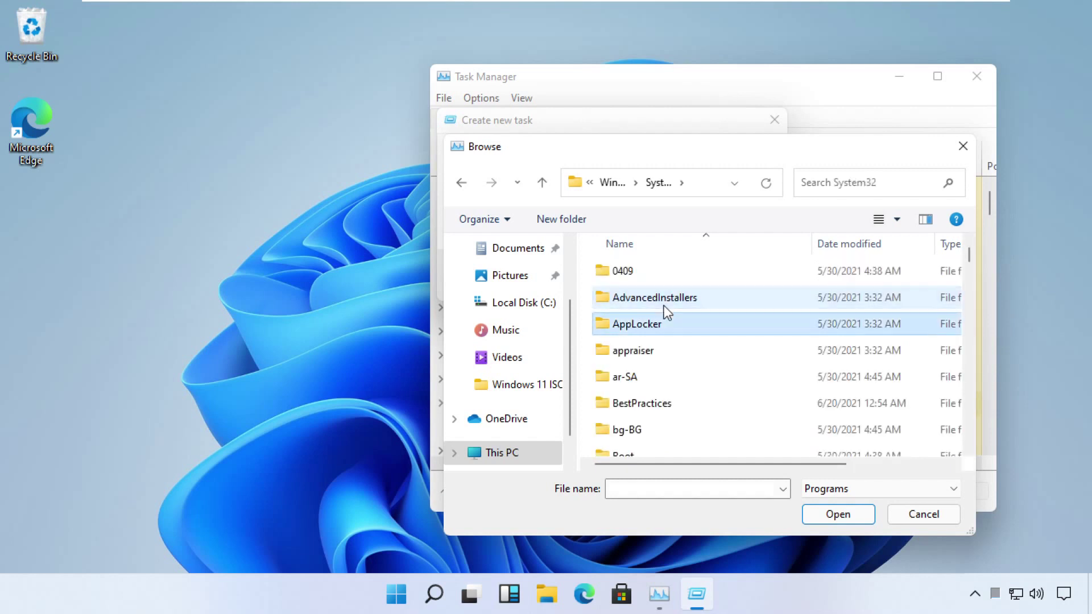
{"action": "type", "text": "cmd"}
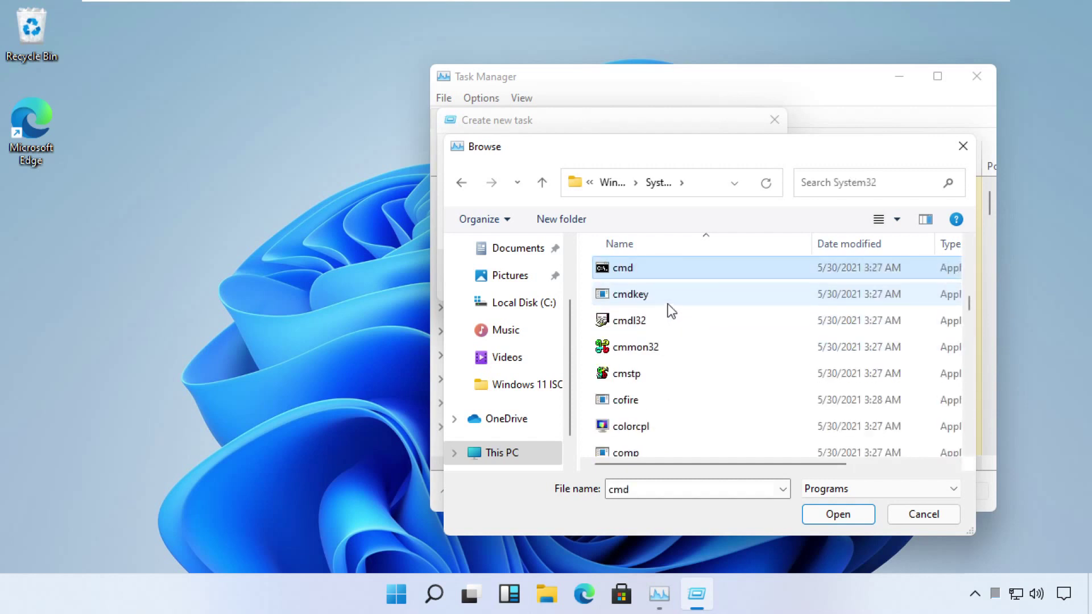
{"action": "left_click", "coordinate": [832, 516]}
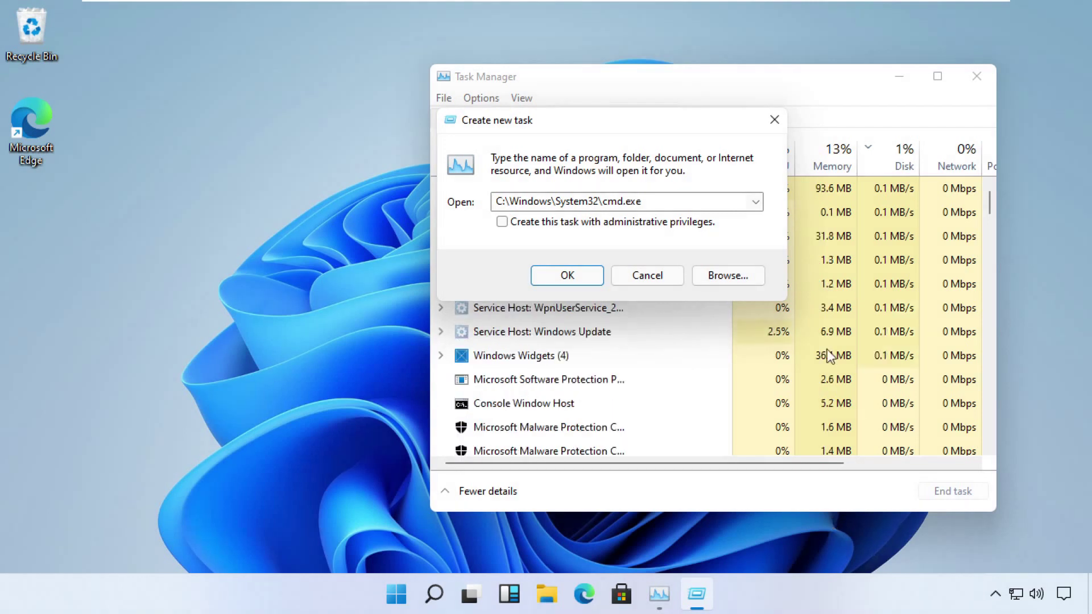
{"action": "left_click", "coordinate": [503, 223]}
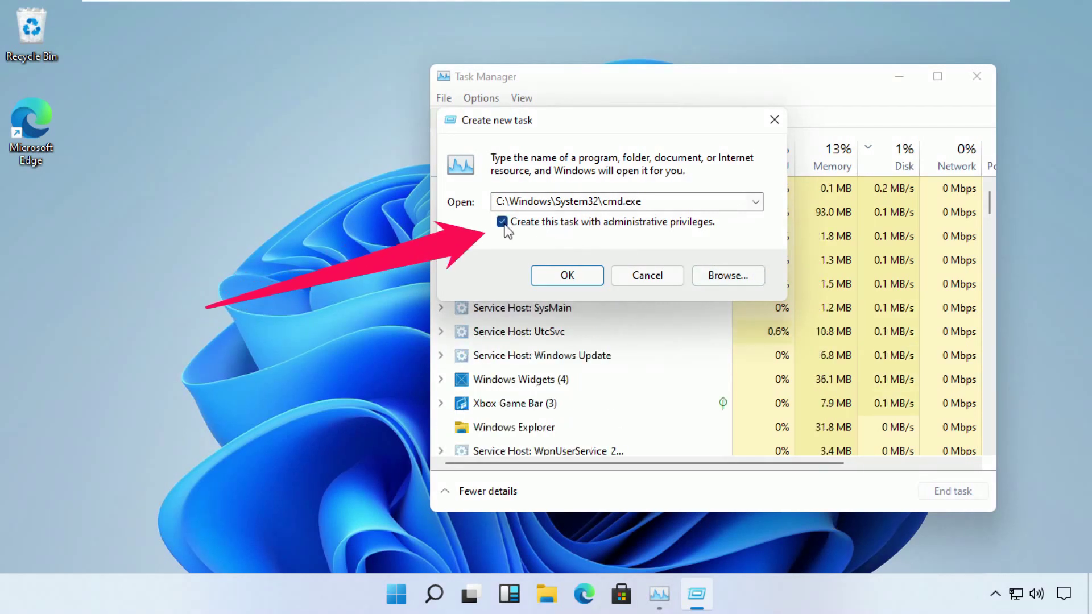
Step: Launch the elevated Command Prompt, run gpupdate to refresh group policy, then clear with cls
{"action": "left_click", "coordinate": [545, 274]}
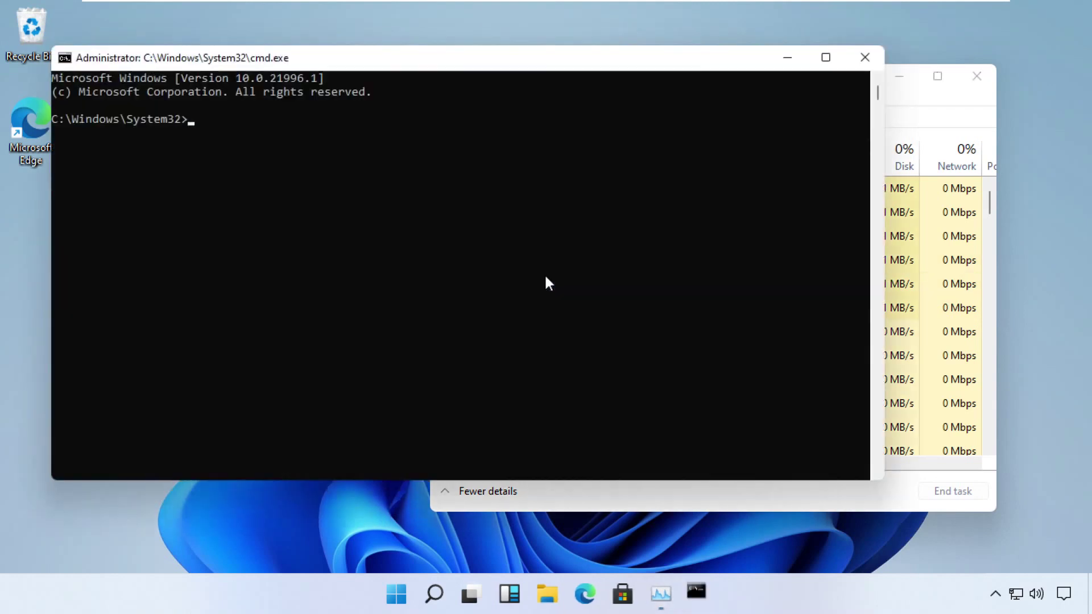
{"action": "left_click_drag", "start_coordinate": [419, 67], "coordinate": [550, 103]}
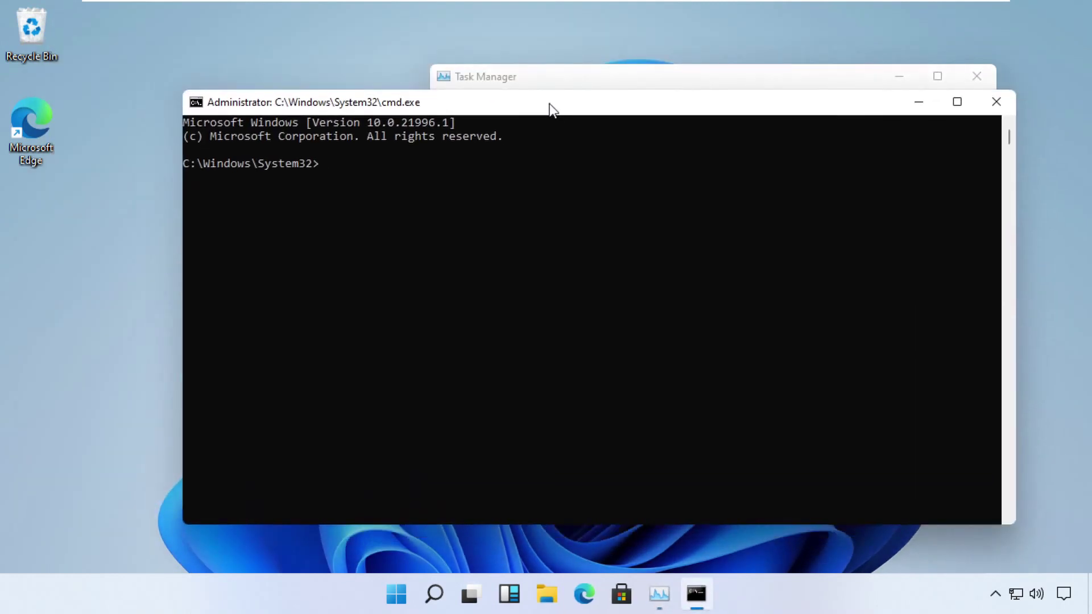
{"action": "type", "text": "gpupdat"}
{"action": "key", "text": "Return"}
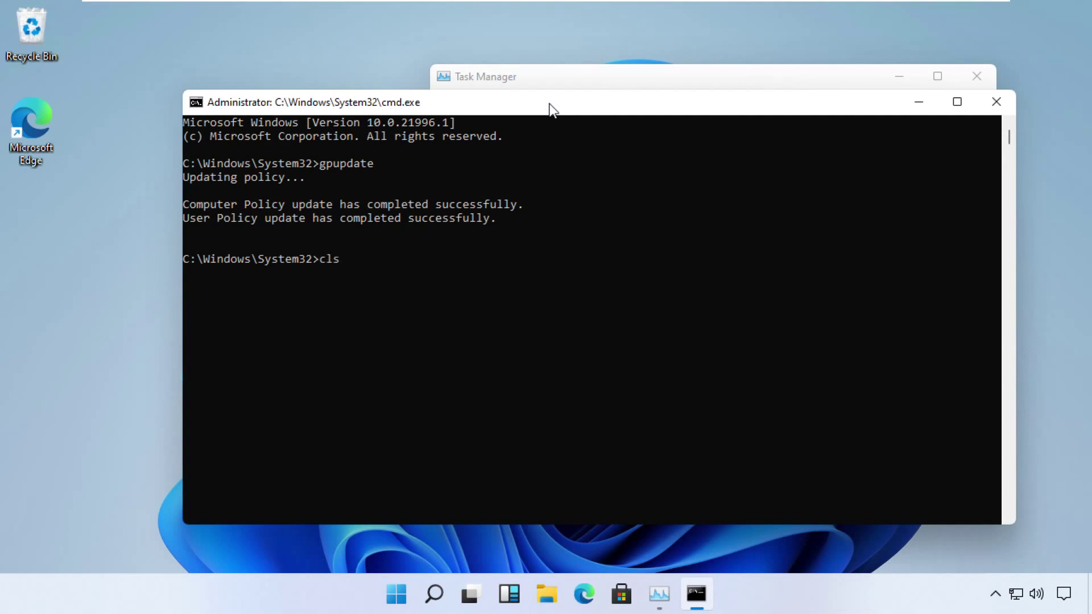
{"action": "key", "text": "Return"}
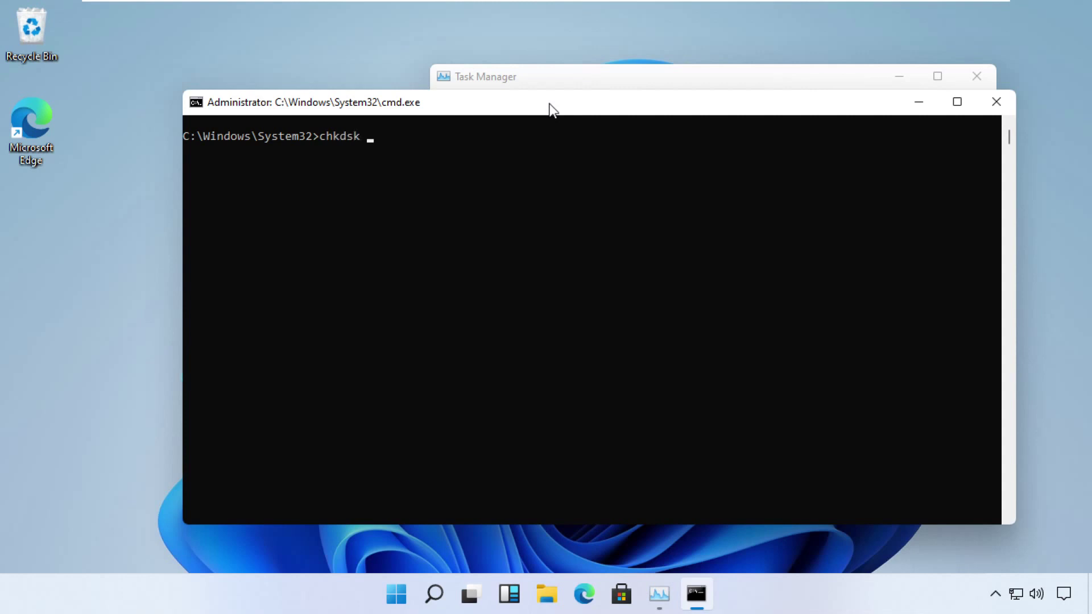
Step: Run a read-only chkdsk c: check, then exit the Command Prompt
{"action": "key", "text": "Return"}
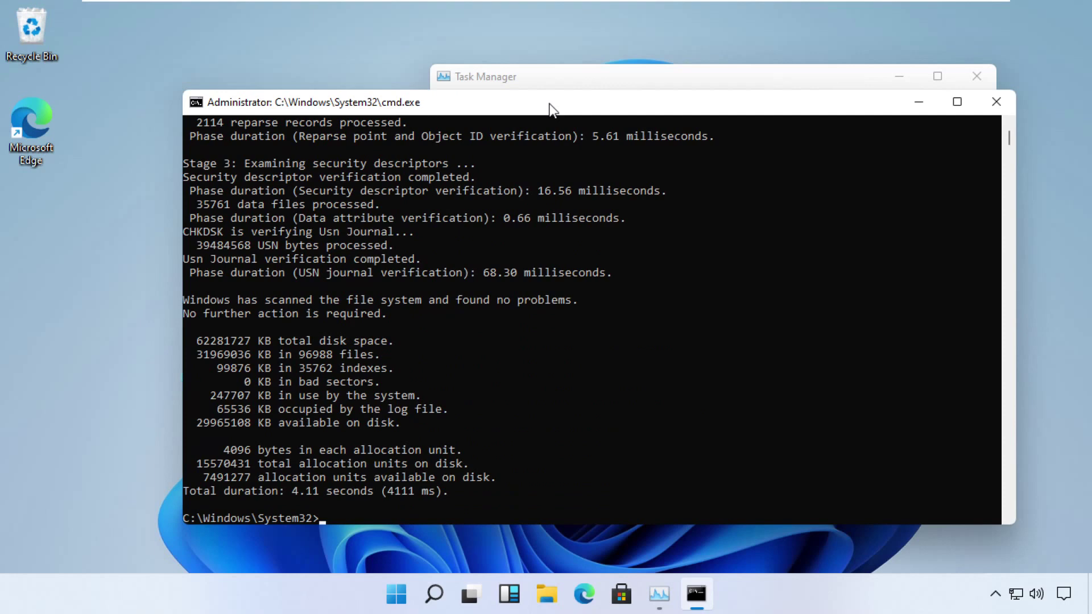
{"action": "type", "text": "exit"}
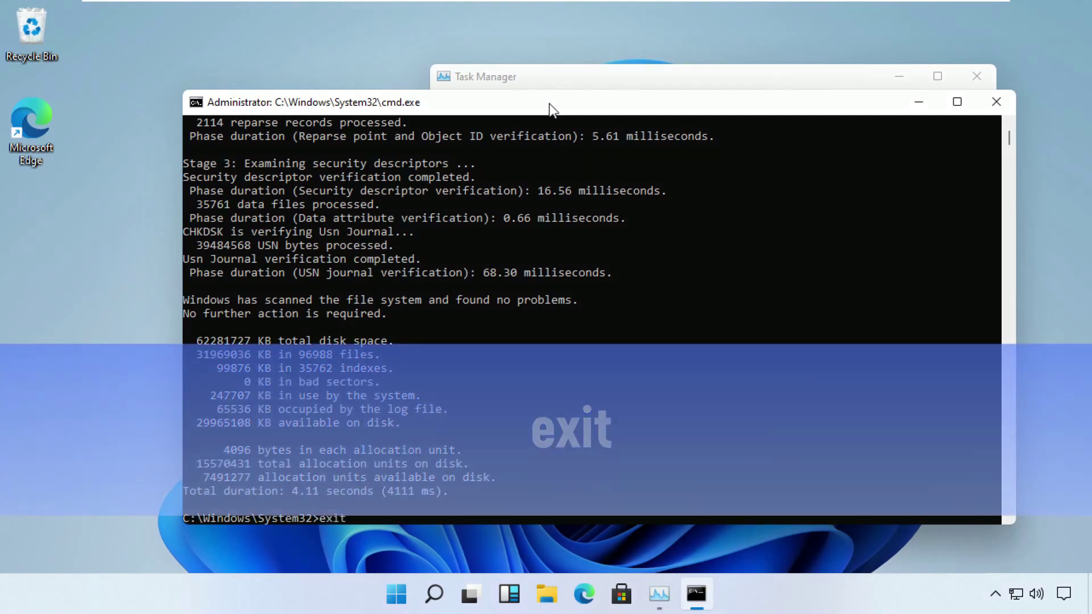
{"action": "key", "text": "Return"}
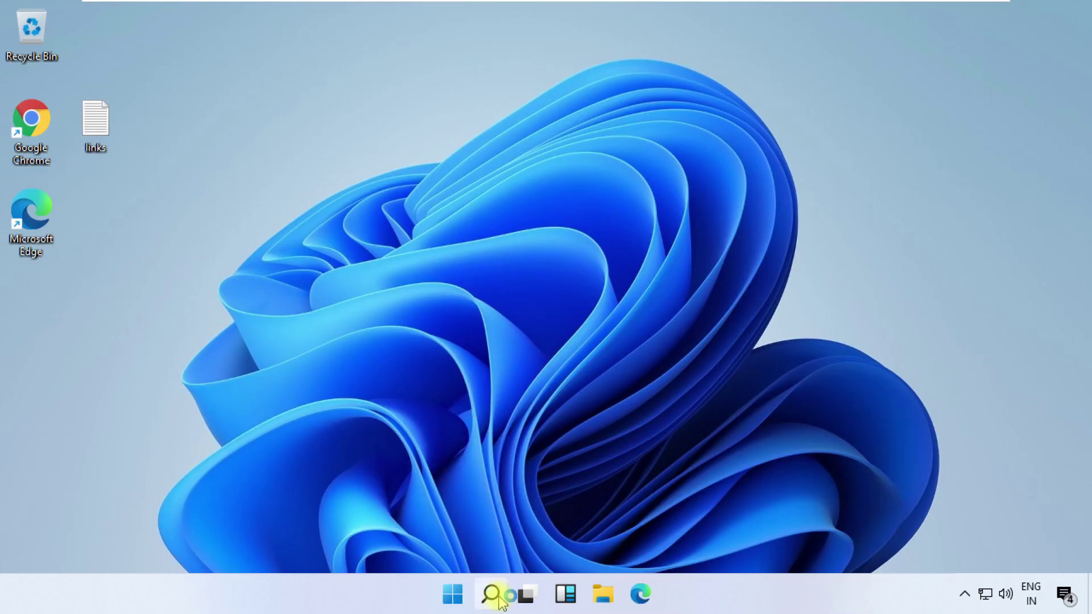
Step: Search 'advanced' and open View advanced system settings
{"action": "left_click", "coordinate": [493, 595]}
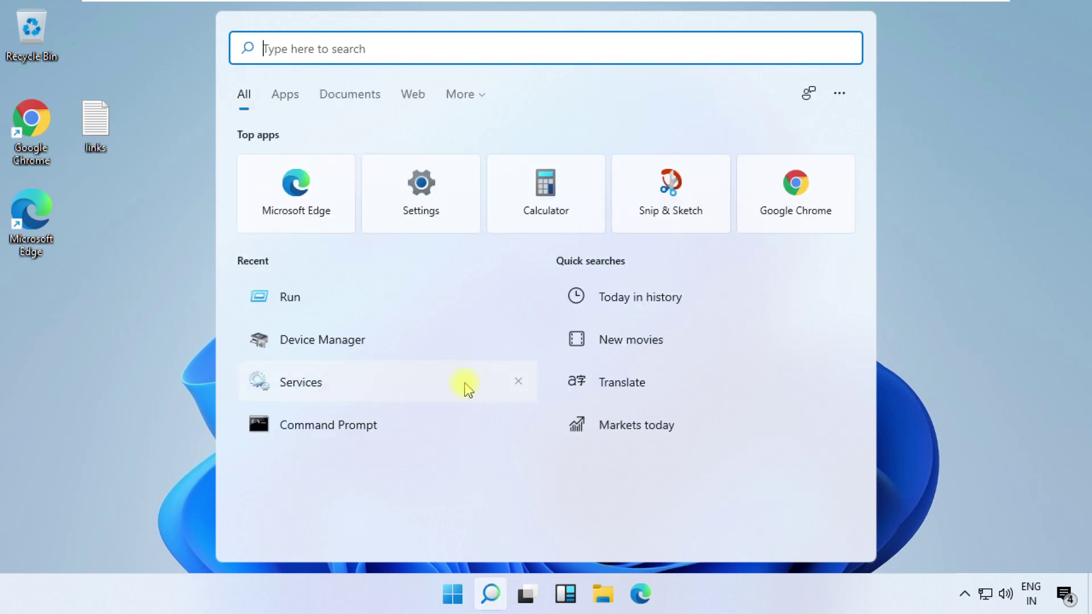
{"action": "type", "text": "adva"}
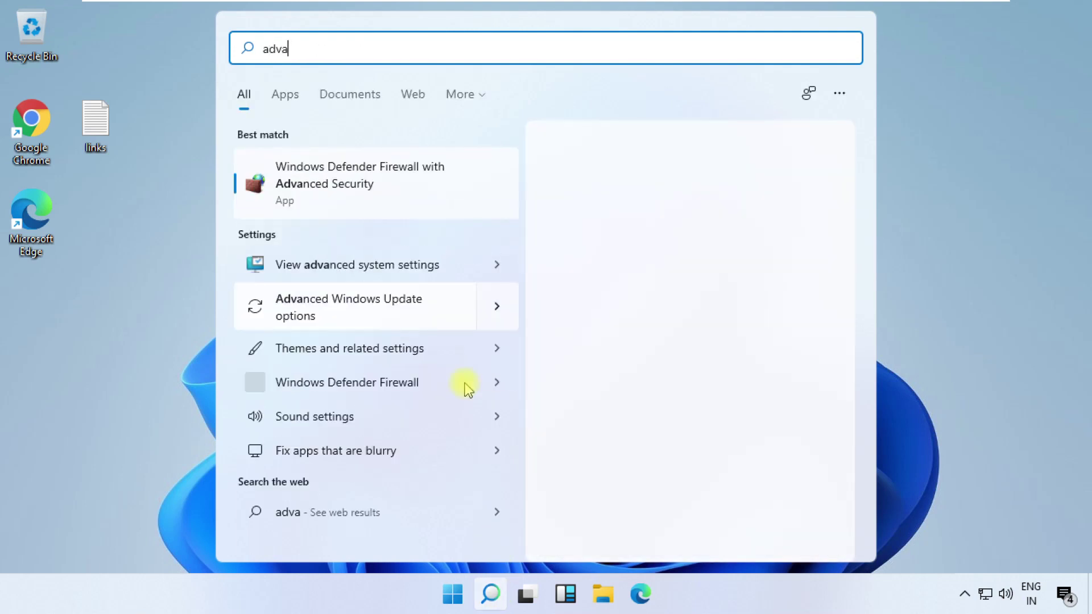
{"action": "type", "text": "nced"}
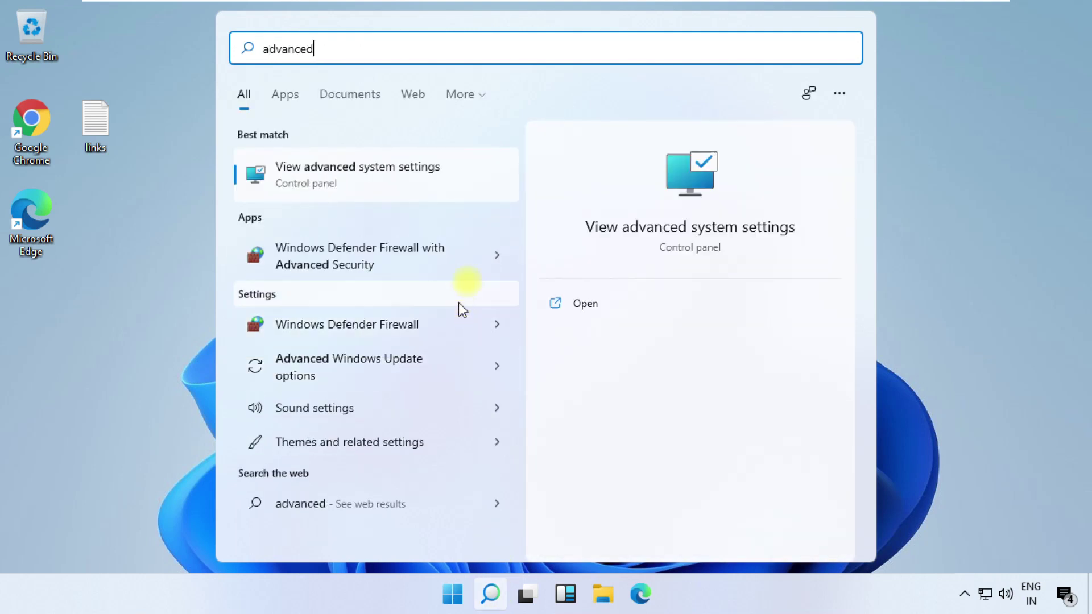
{"action": "left_click", "coordinate": [585, 307]}
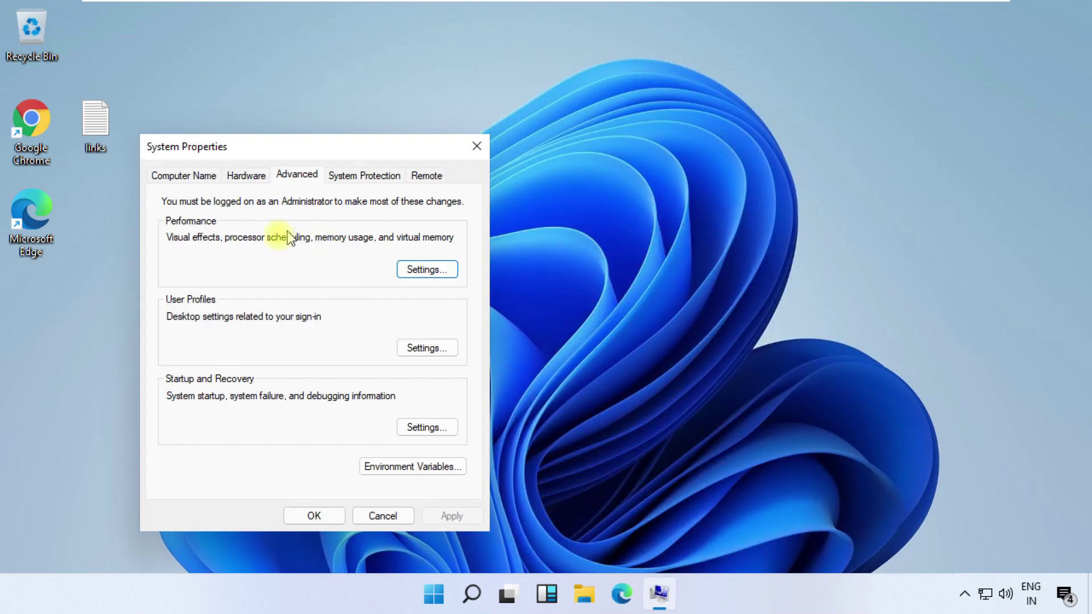
Step: Turn off automatic paging file management, set drive C: to No paging file, and apply
{"action": "left_click", "coordinate": [426, 270]}
{"action": "left_click", "coordinate": [270, 97]}
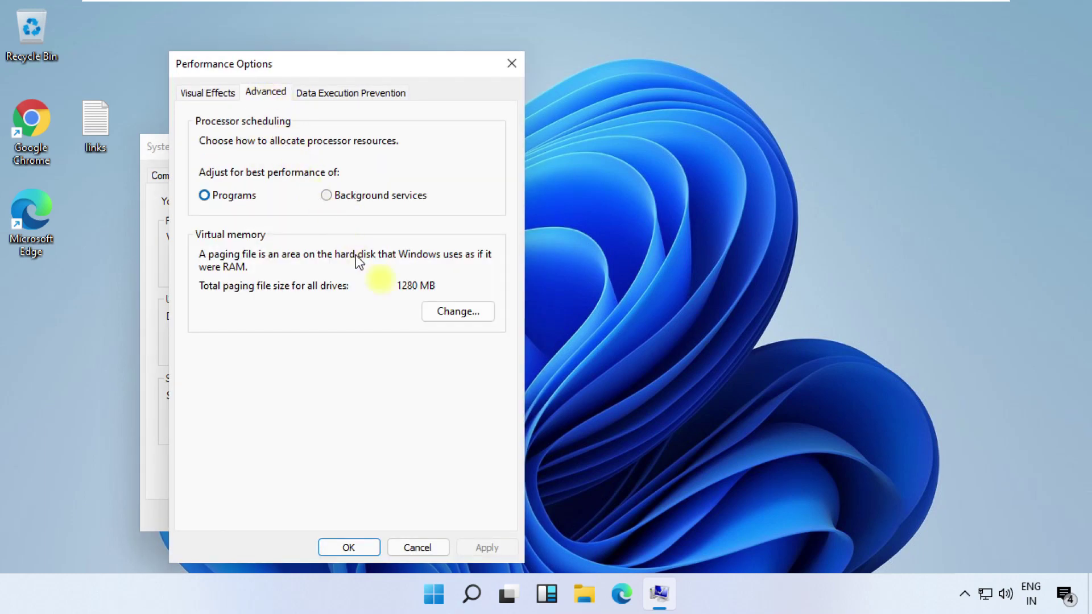
{"action": "left_click", "coordinate": [459, 312]}
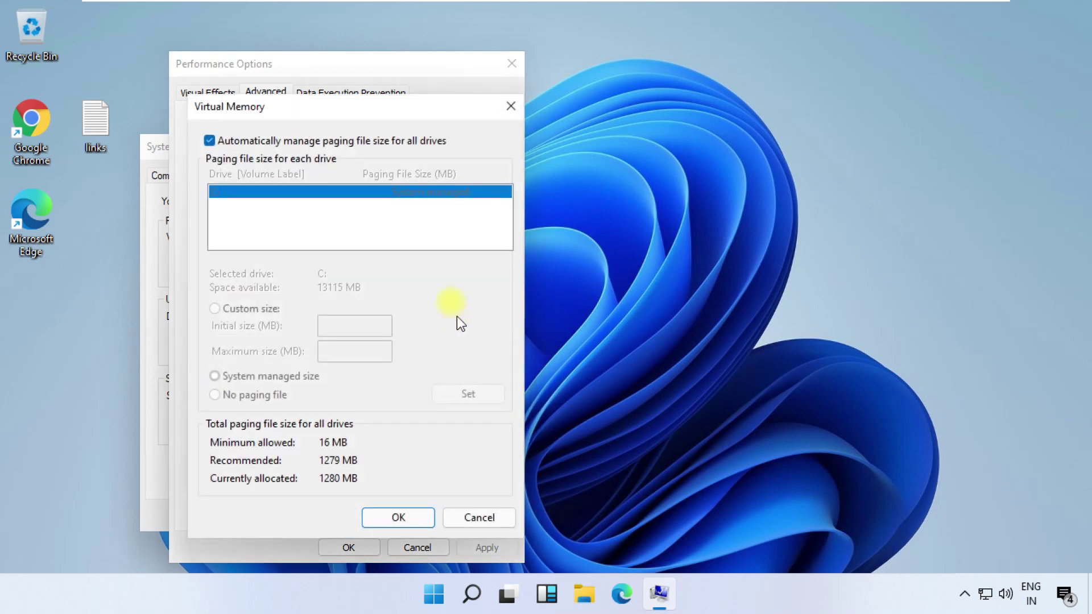
{"action": "left_click", "coordinate": [209, 142]}
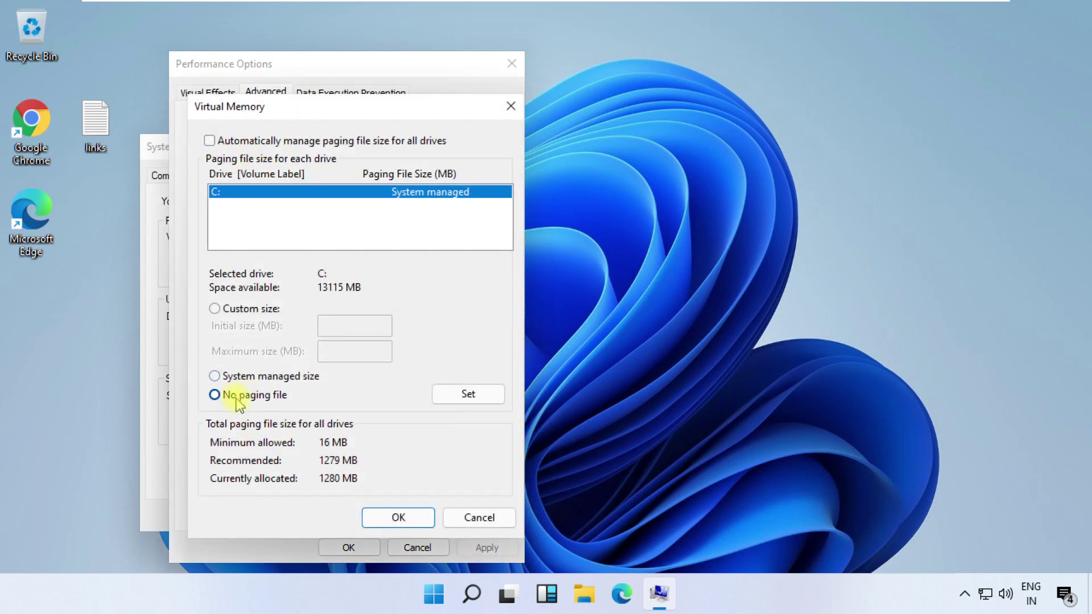
{"action": "left_click", "coordinate": [236, 400]}
{"action": "left_click", "coordinate": [400, 519]}
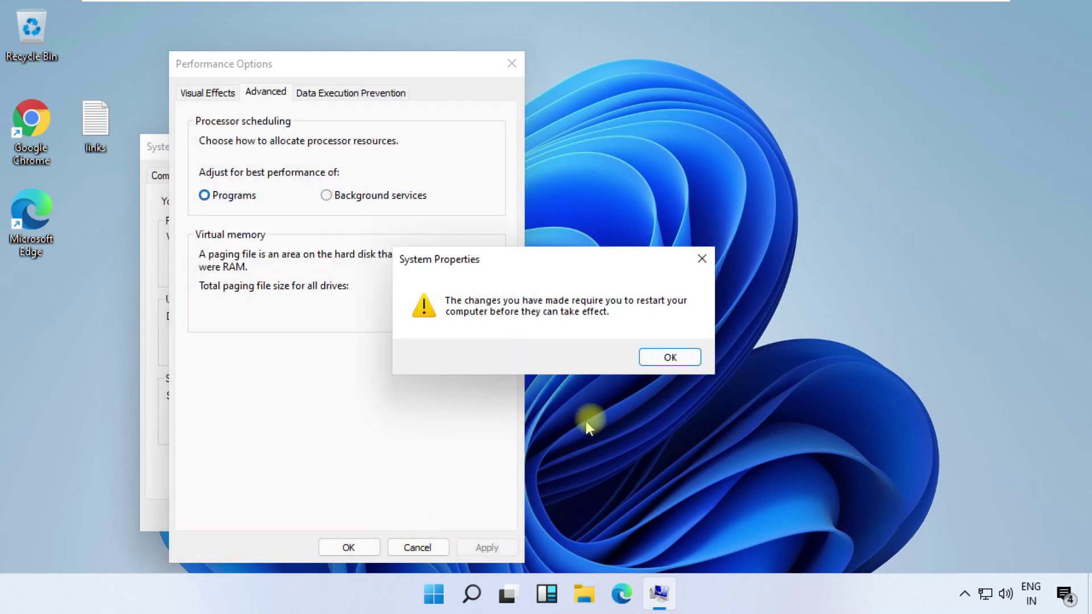
{"action": "left_click", "coordinate": [660, 364]}
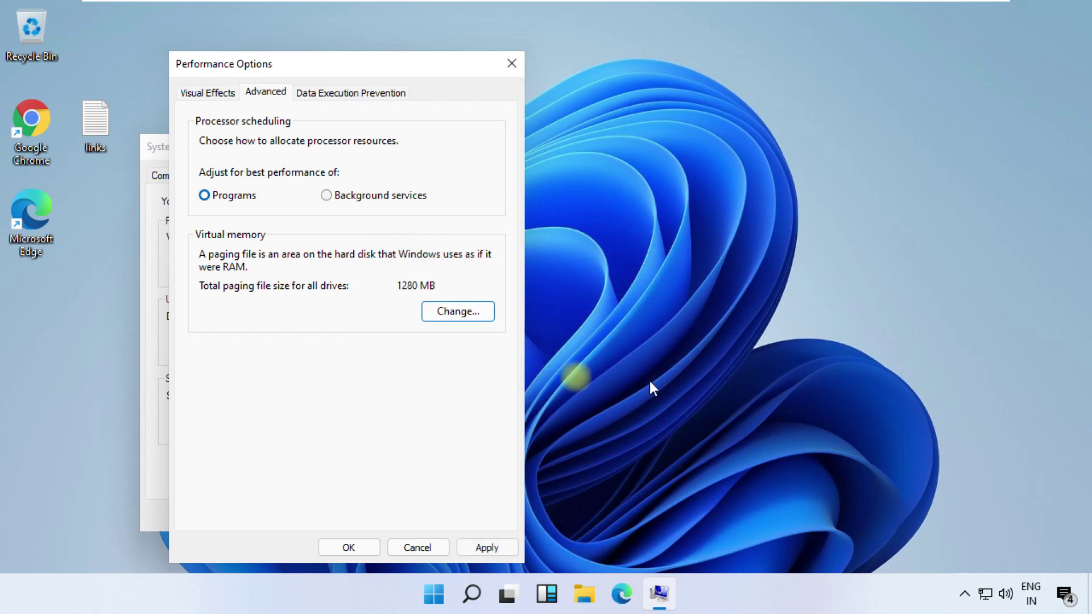
{"action": "left_click", "coordinate": [471, 555]}
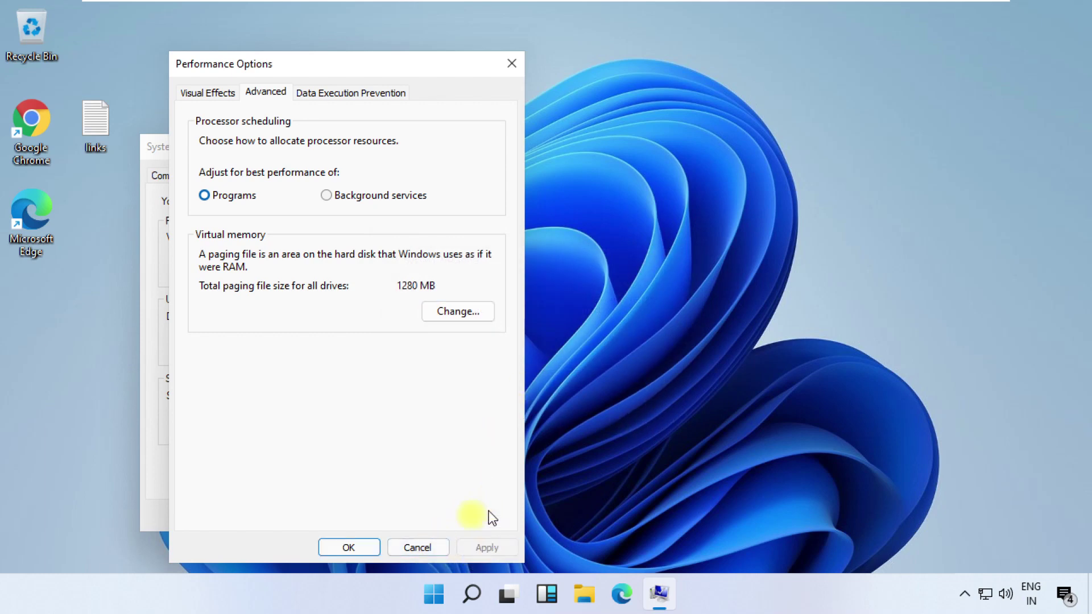
{"action": "left_click", "coordinate": [351, 548]}
Step: Close System Properties, then run msconfig from the Run app
{"action": "left_click", "coordinate": [316, 517]}
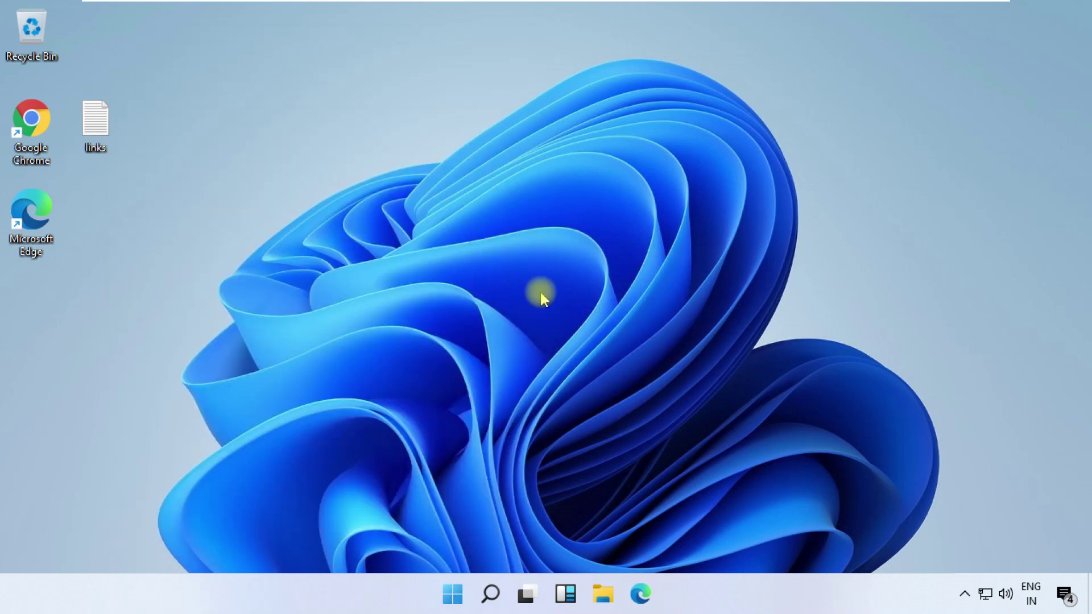
{"action": "left_click", "coordinate": [492, 594]}
{"action": "type", "text": "run"}
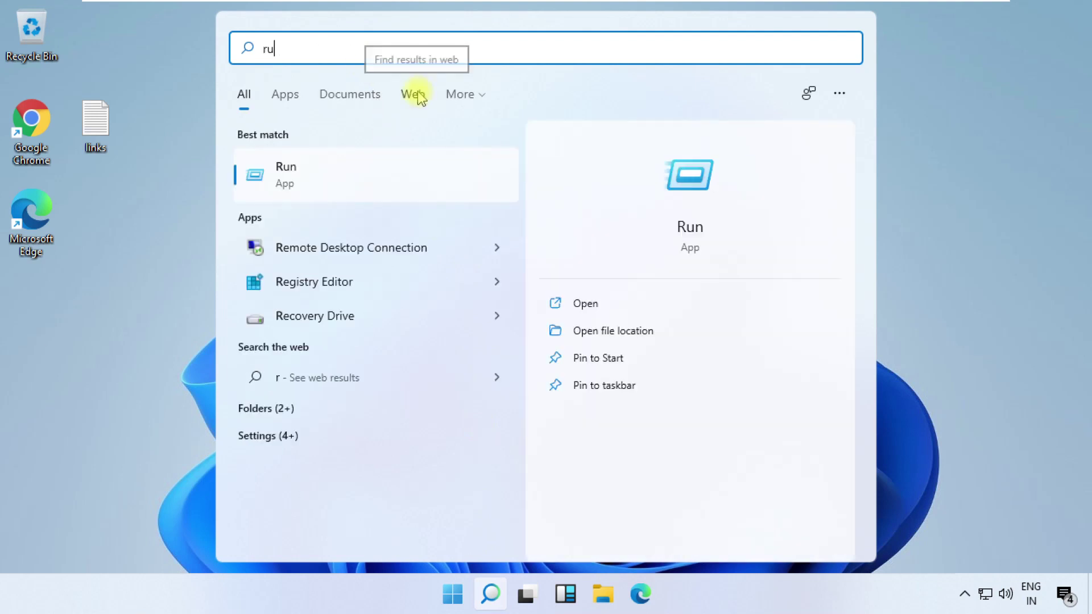
{"action": "left_click", "coordinate": [596, 302]}
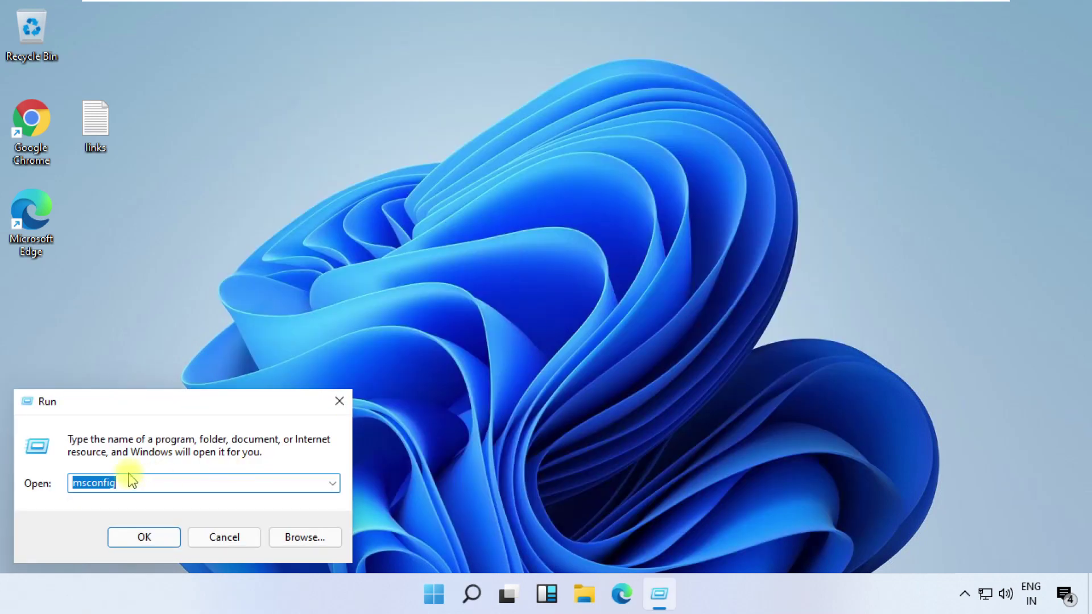
{"action": "left_click", "coordinate": [145, 536]}
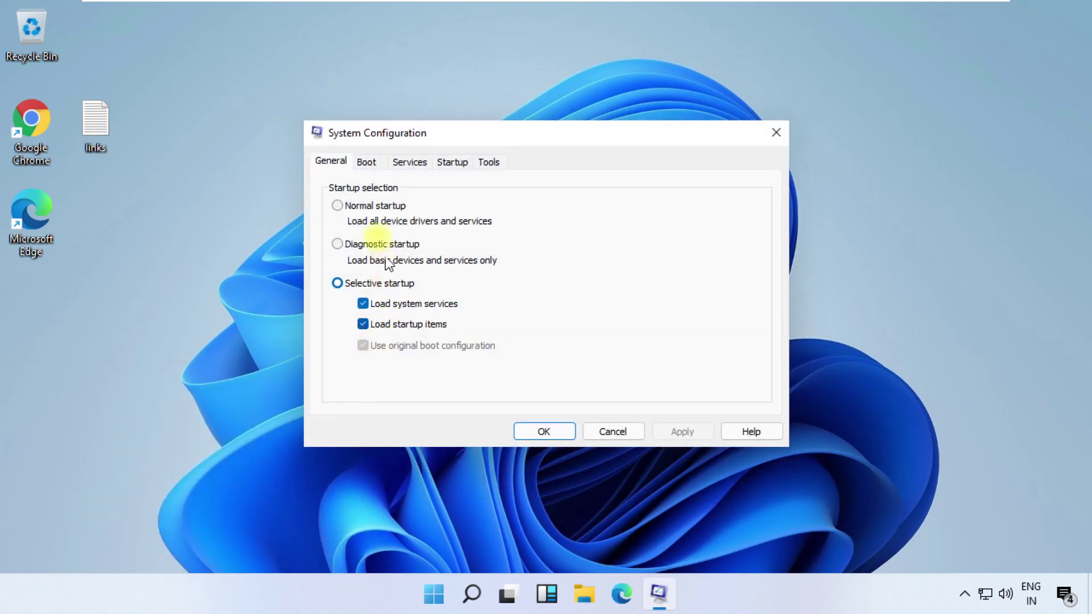
Step: Enable the Maximum memory boot option at 4096 under Boot advanced options, then apply and confirm
{"action": "left_click", "coordinate": [366, 163]}
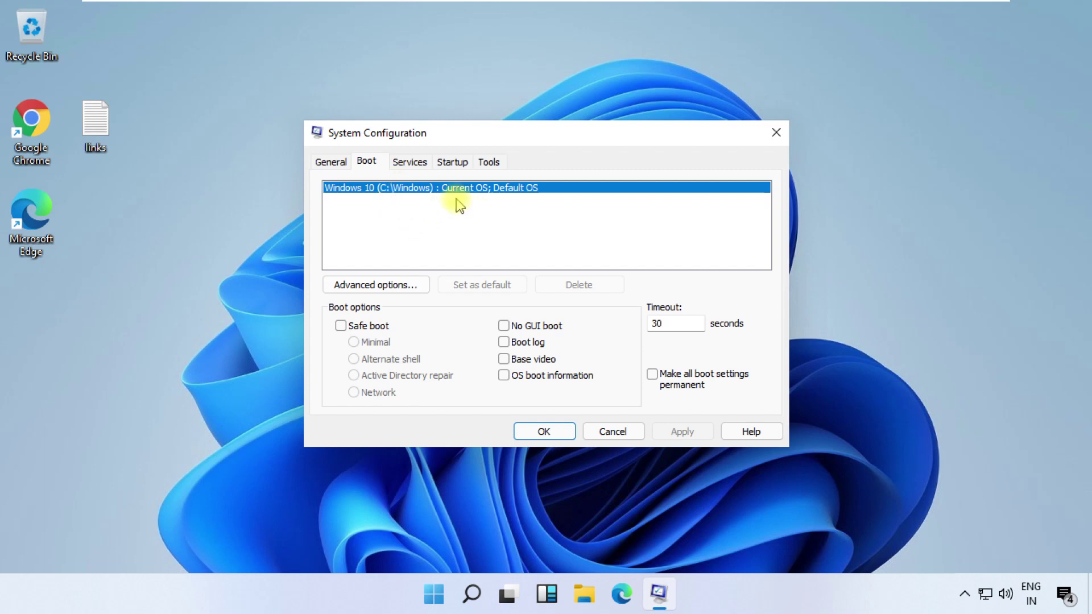
{"action": "left_click", "coordinate": [398, 291]}
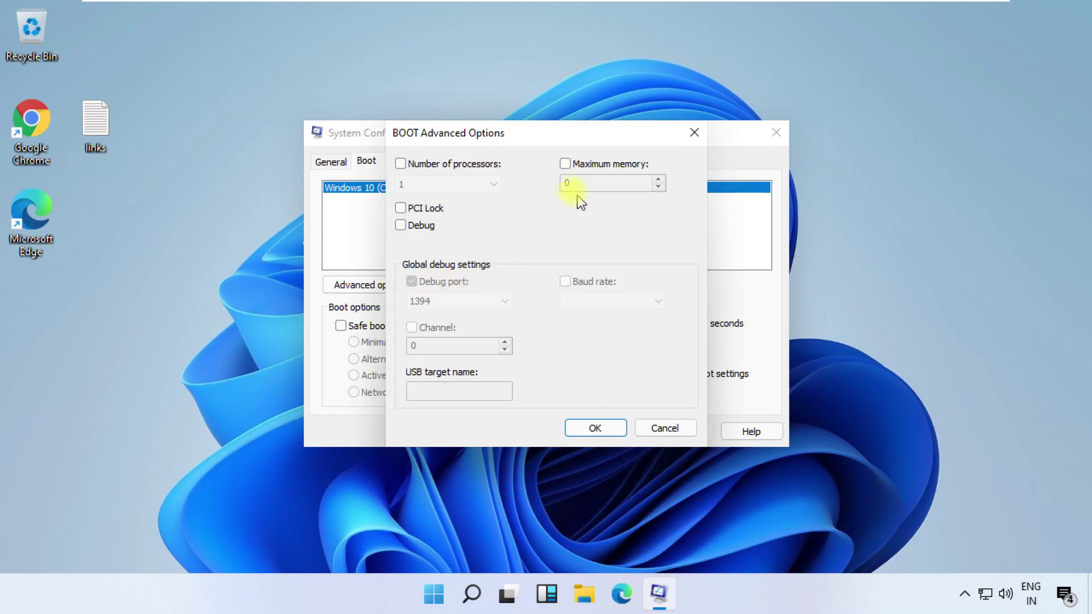
{"action": "left_click", "coordinate": [565, 164]}
{"action": "left_click", "coordinate": [595, 428]}
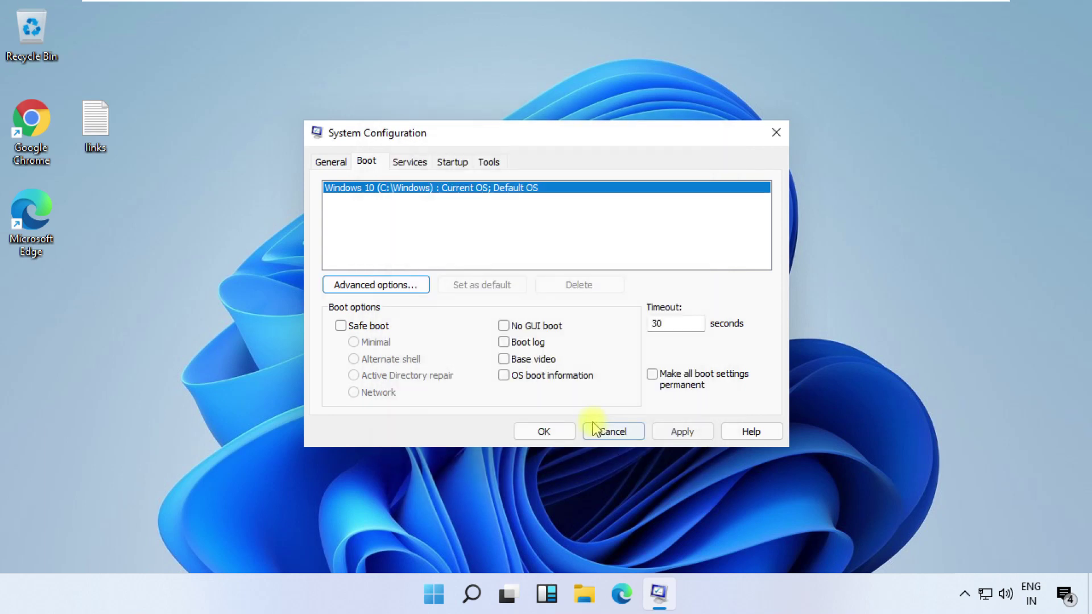
{"action": "left_click", "coordinate": [681, 432]}
{"action": "left_click", "coordinate": [556, 431]}
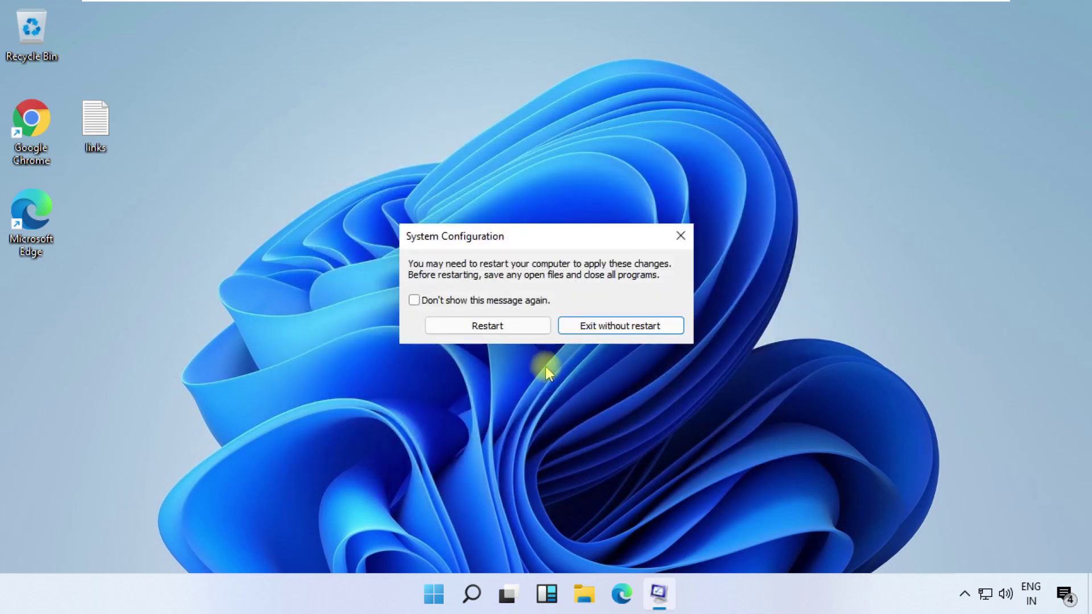